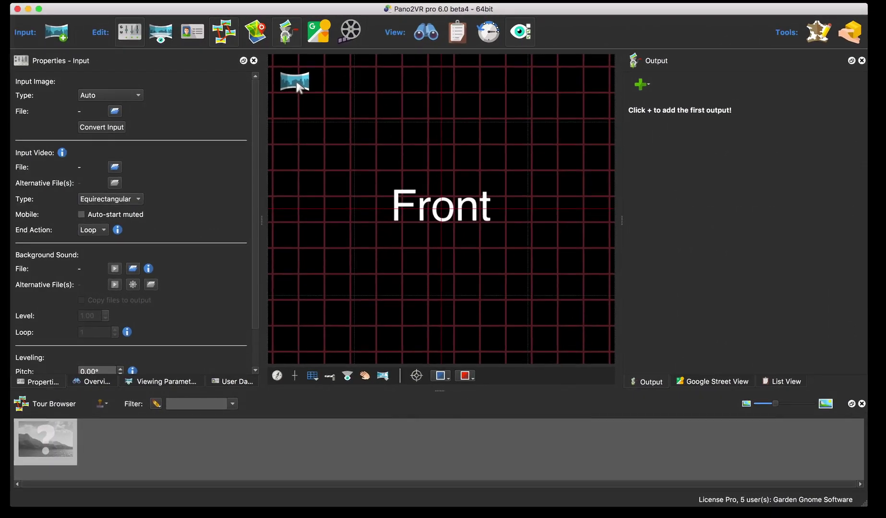
Load VillageGreen.jpg into the project and look around the street toward the road and garage
drag(279, 206, 437, 209)
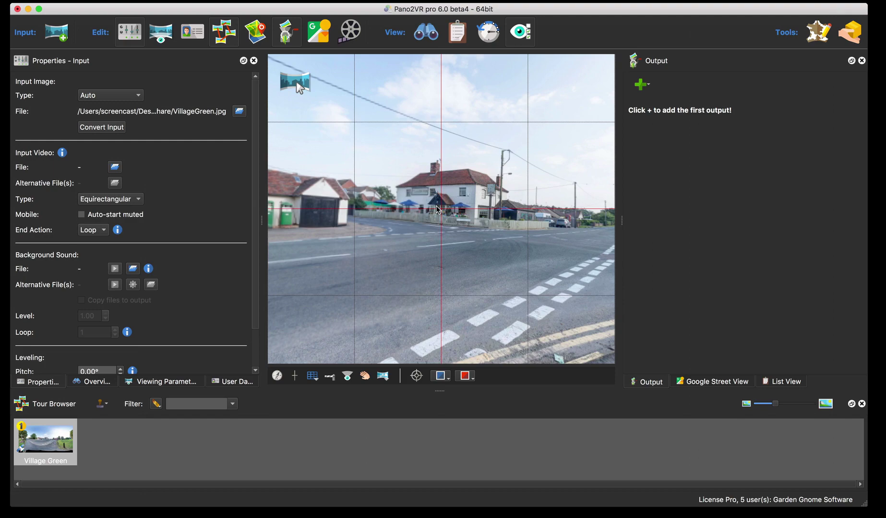
drag(435, 276, 456, 271)
drag(389, 259, 479, 278)
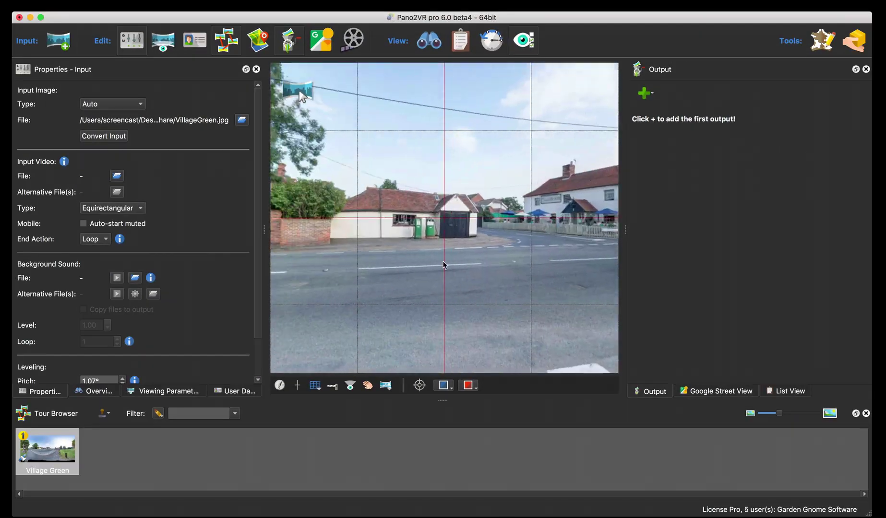
Add a patch over the black nadir hole, applied after leveling
drag(470, 287, 469, 138)
click(300, 125)
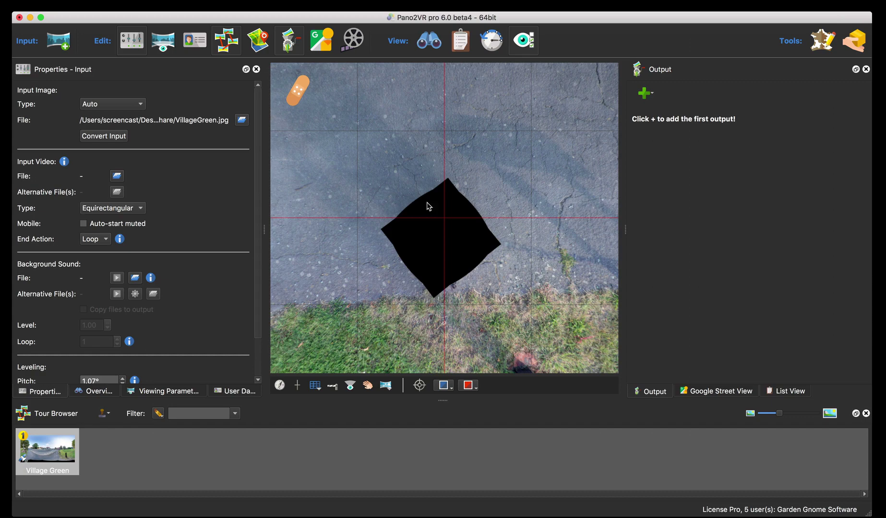
click(449, 240)
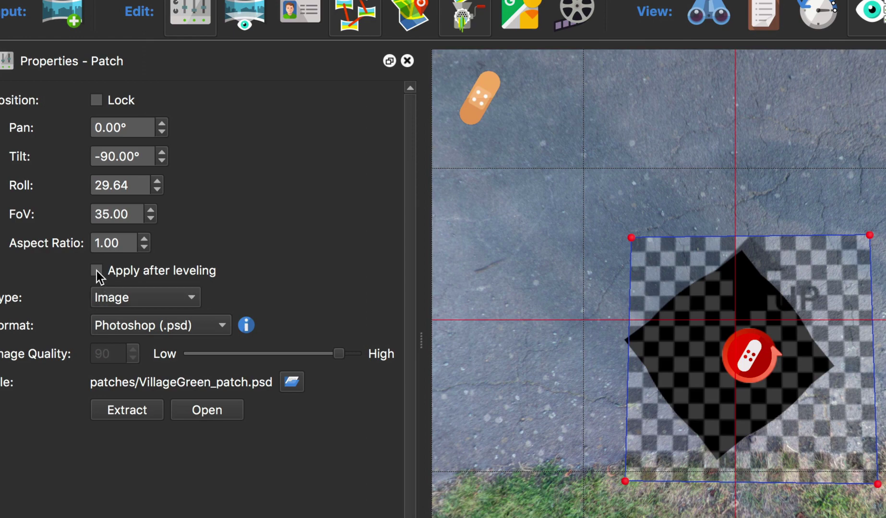
click(97, 272)
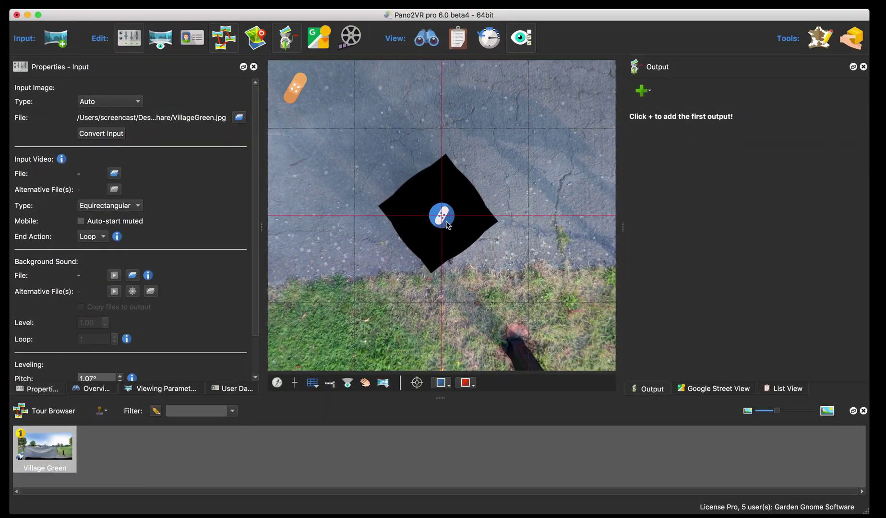
Rotate the nadir patch to roll 65.64 and use ggsw logo.png from the QuickShare folder
click(777, 351)
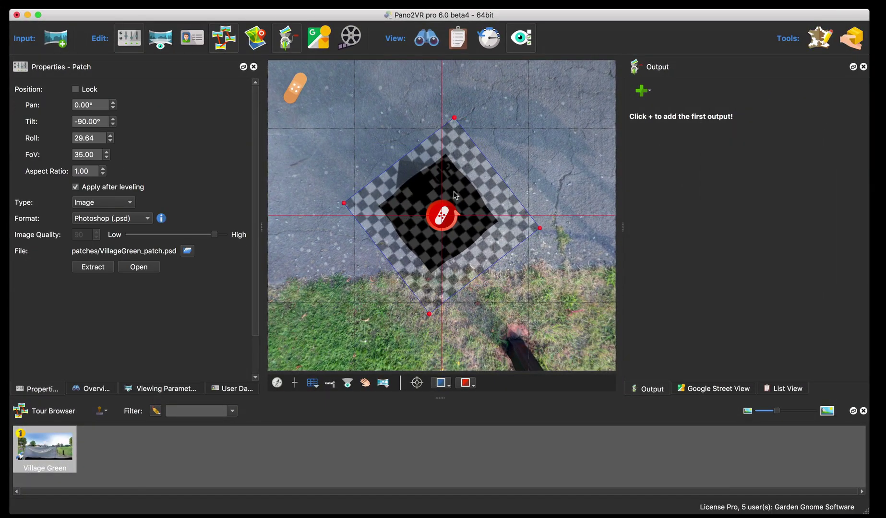
drag(455, 195, 451, 203)
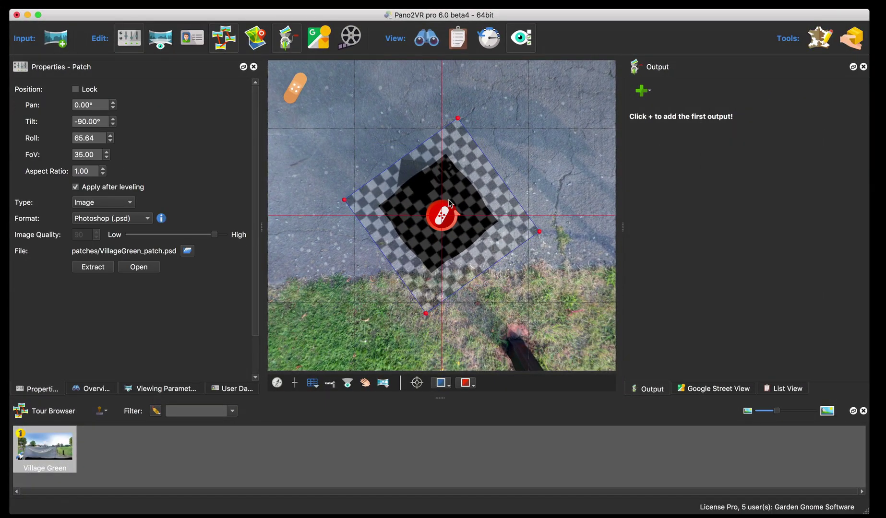
click(186, 252)
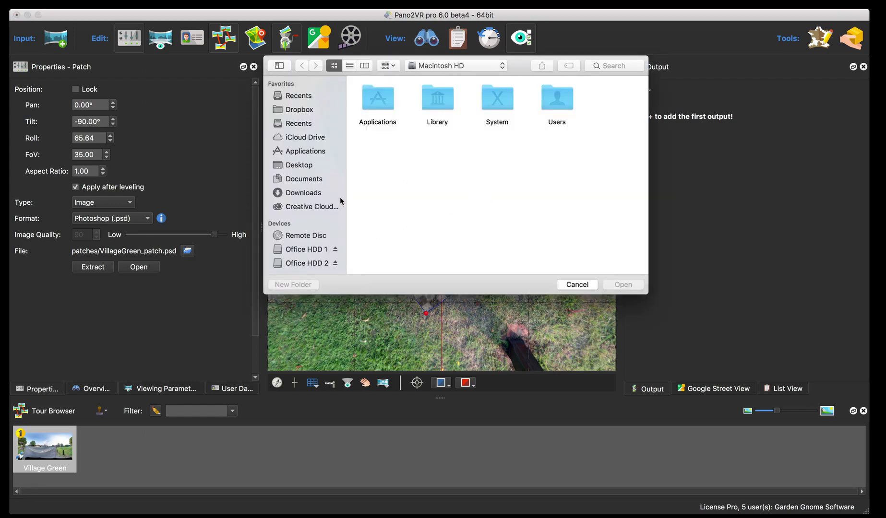
click(300, 165)
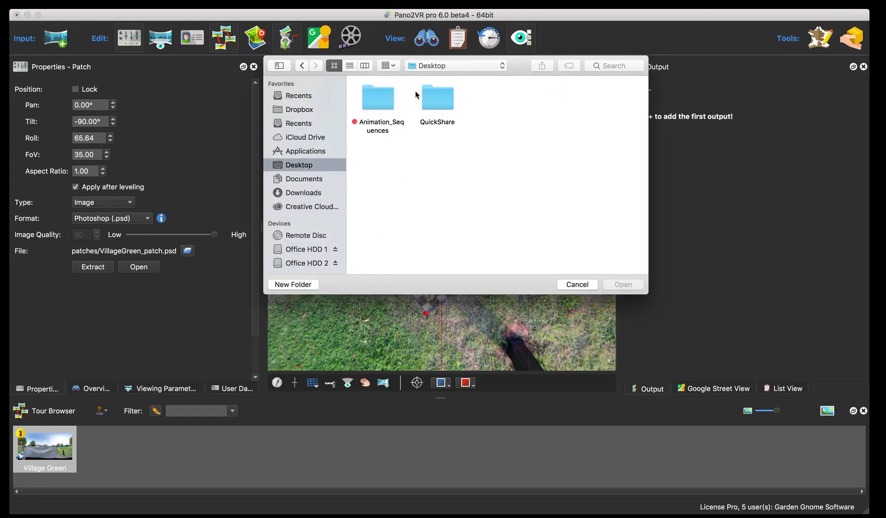
double_click(437, 98)
click(386, 101)
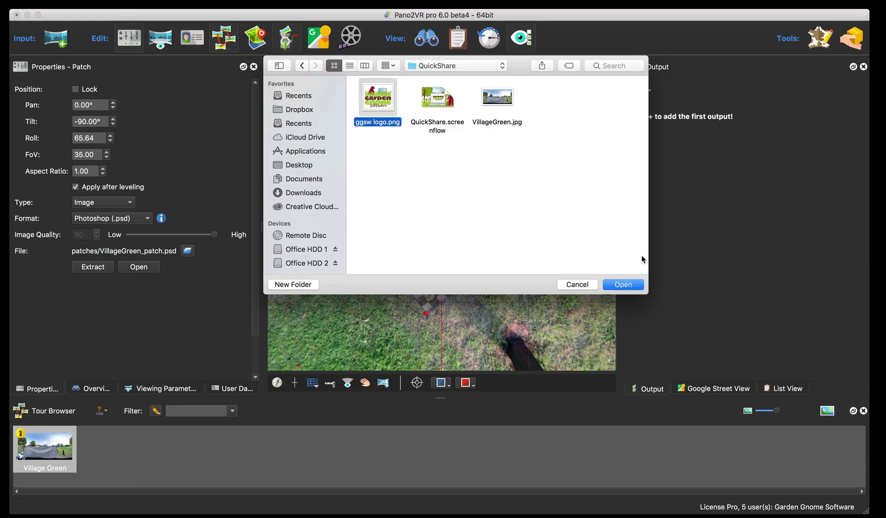
click(629, 285)
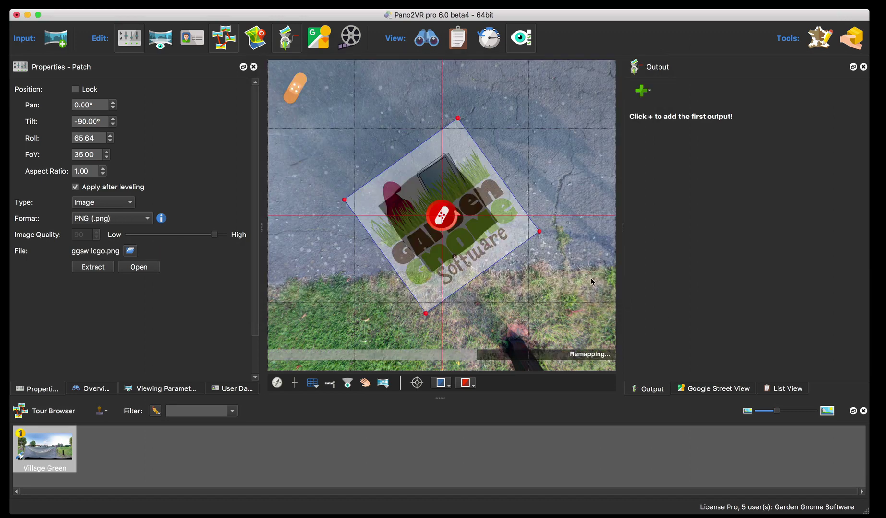
Set the default view facing the memorial cross at pan 158.35°, tilt 1.59°
click(585, 278)
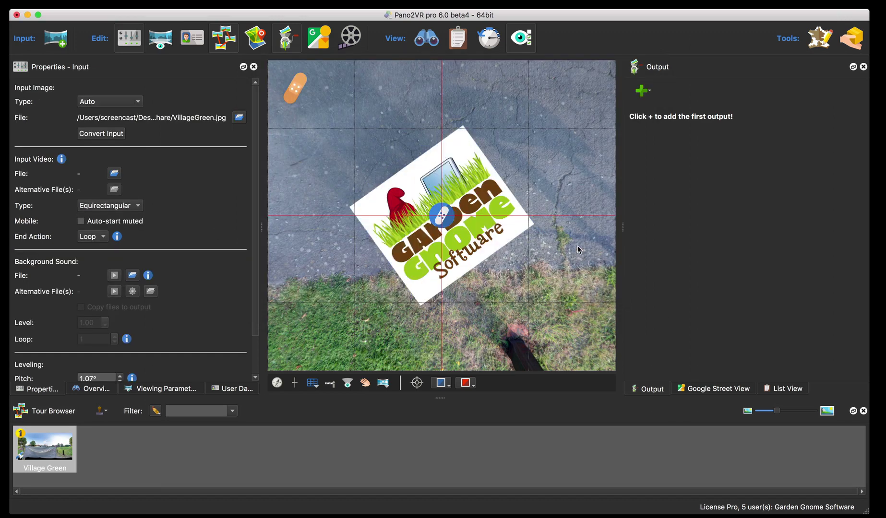
drag(577, 245, 509, 292)
drag(493, 245, 508, 275)
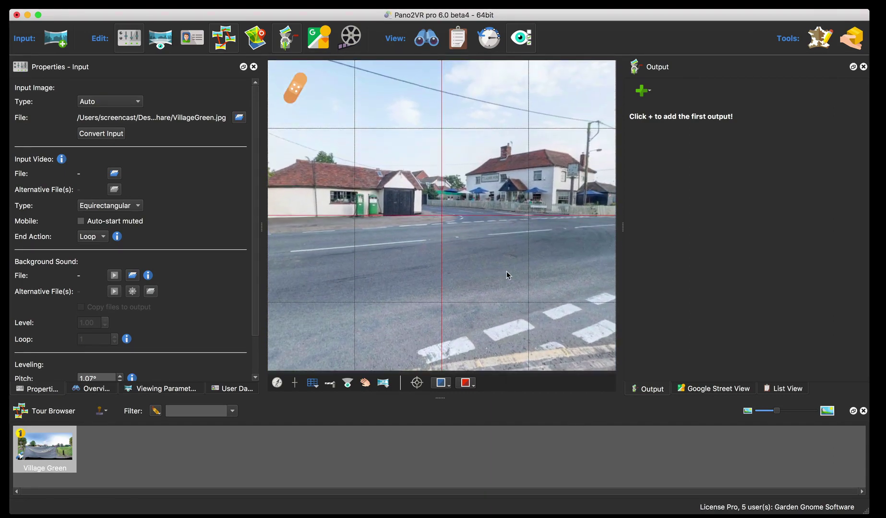
click(170, 390)
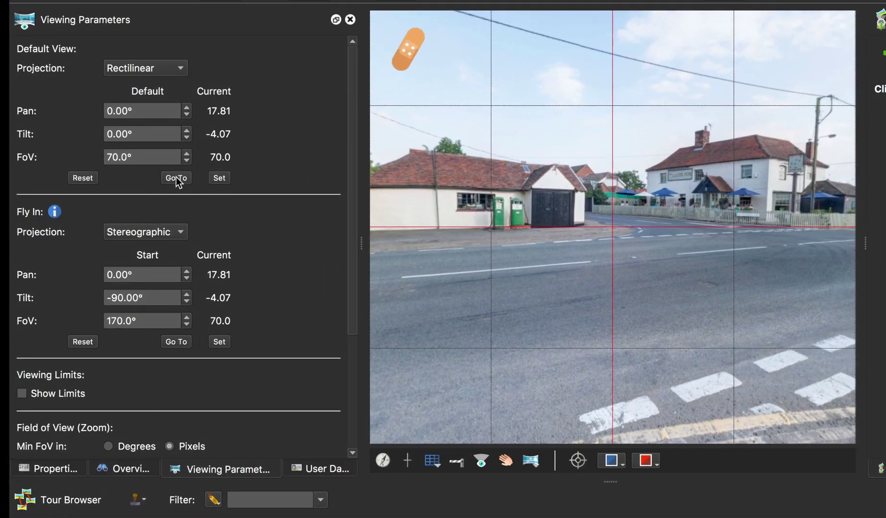
click(175, 178)
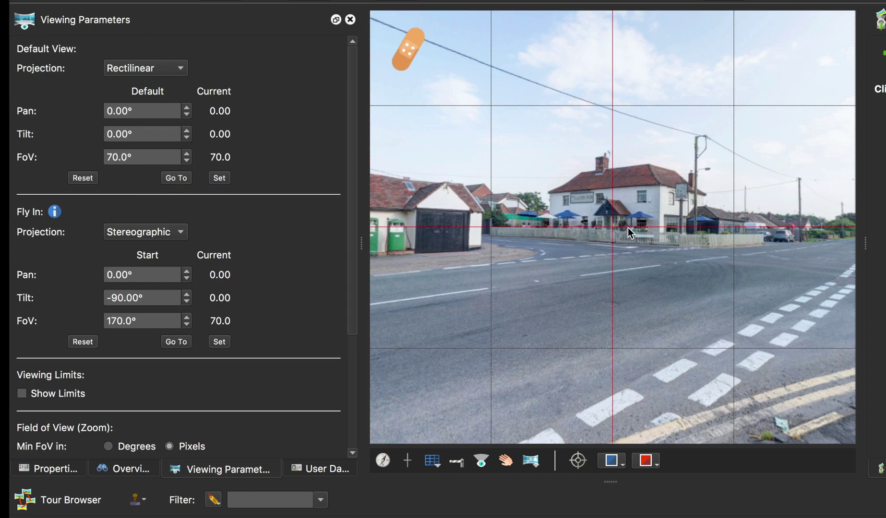
drag(628, 228, 707, 296)
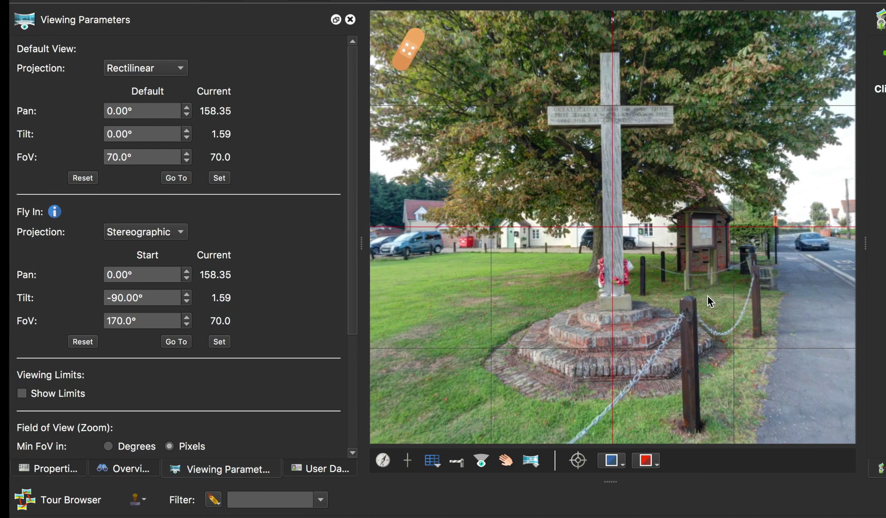
click(219, 178)
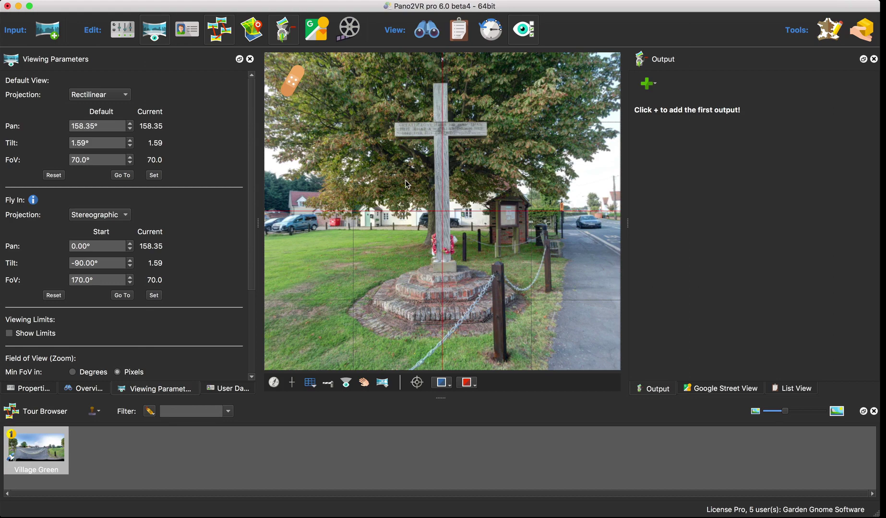
Show the tour map as a floating panel using Google Maps - Satellite imagery
click(252, 29)
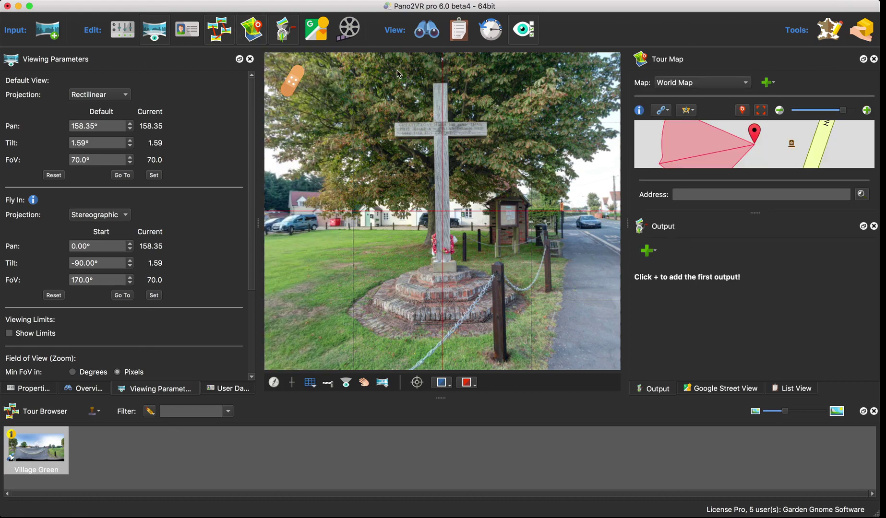
drag(805, 60, 763, 170)
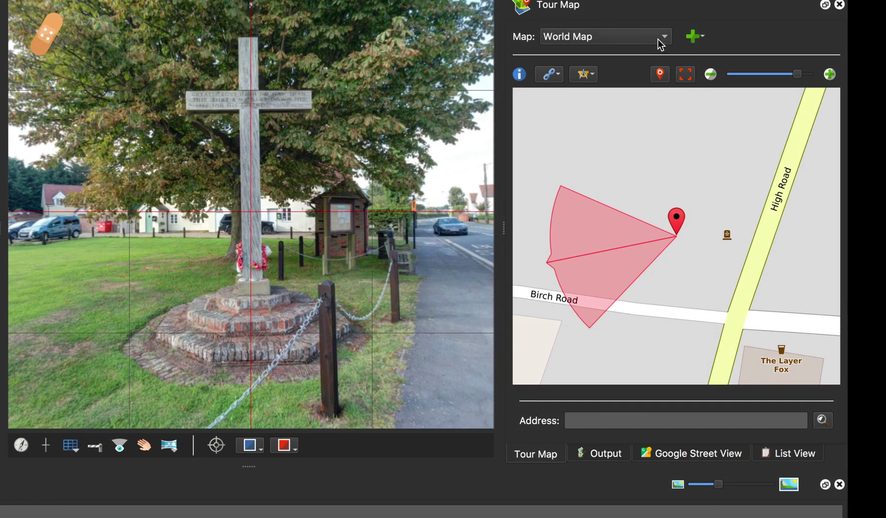
click(658, 39)
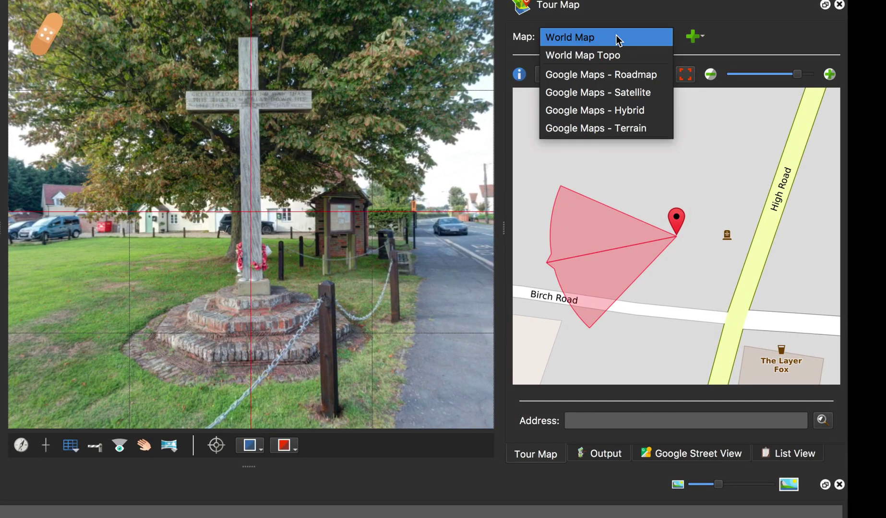
click(631, 94)
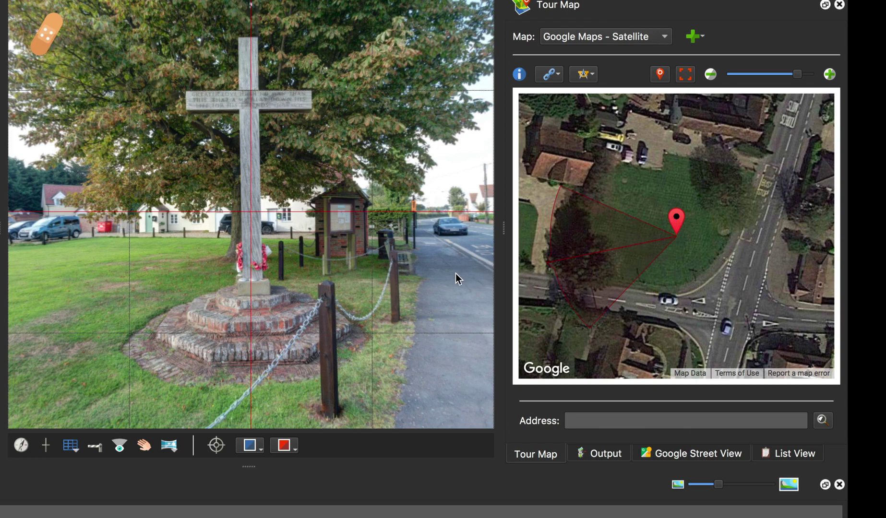
Move the panorama's map pin to the road edge and turn the view to the white buildings
drag(130, 314, 336, 312)
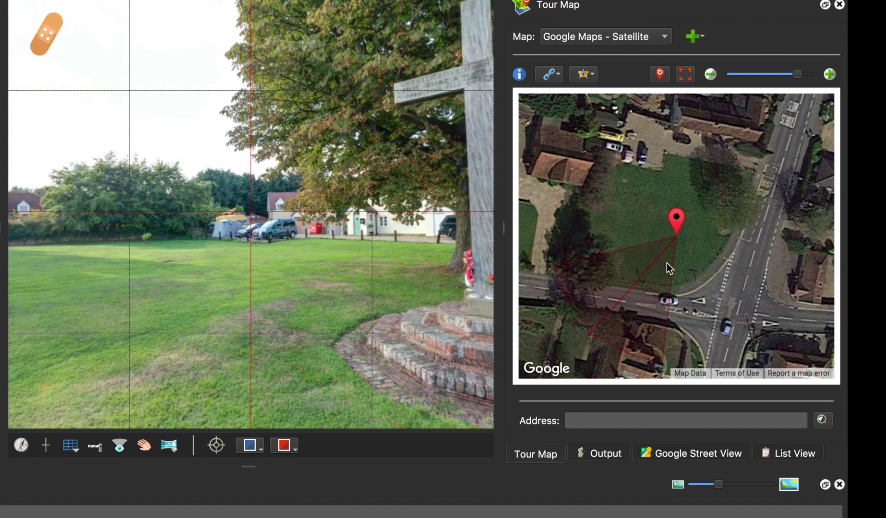
click(829, 74)
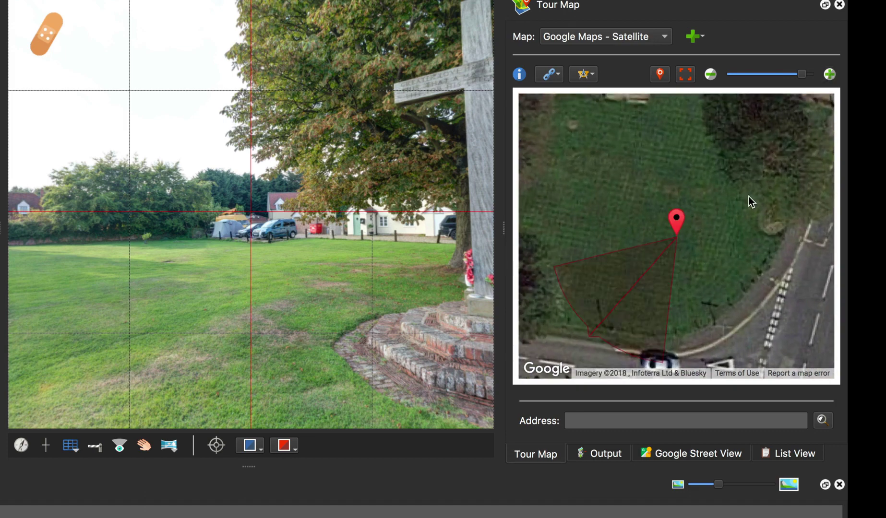
drag(749, 196, 672, 169)
drag(582, 193, 681, 214)
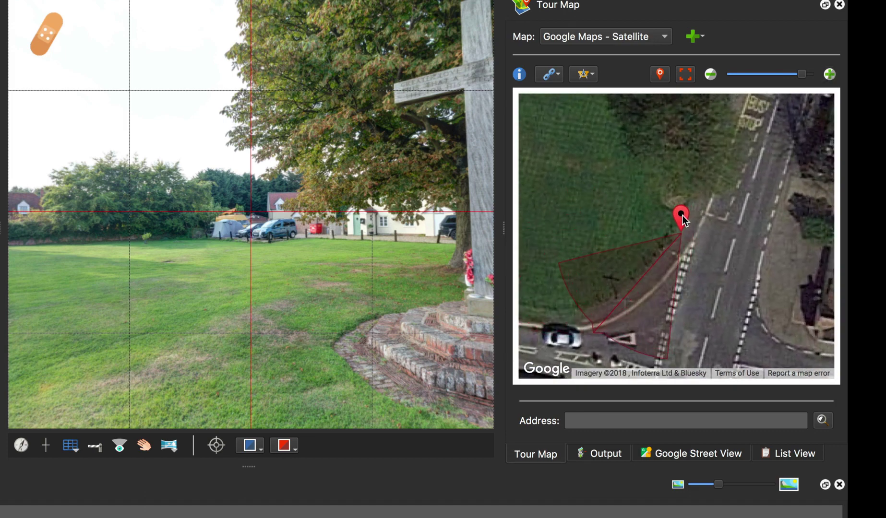
drag(349, 240, 323, 342)
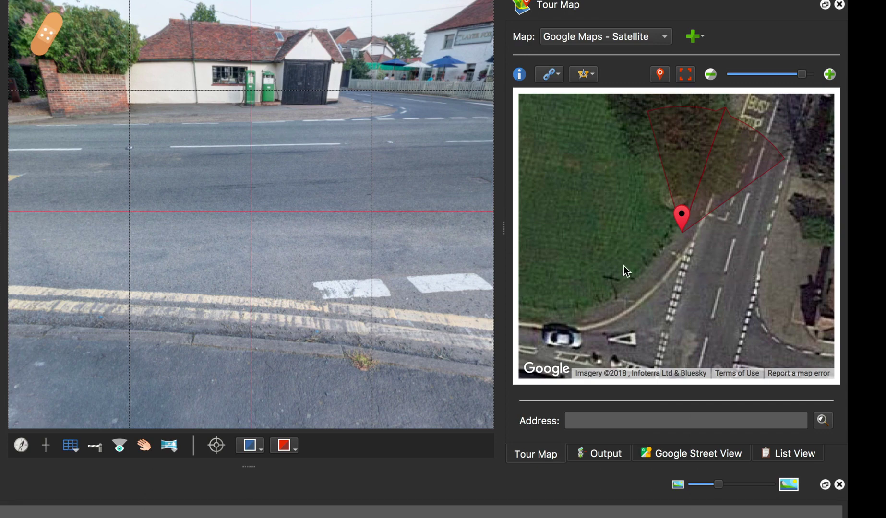
Zoom the map out to the junction and turn the panorama to face the pub, North 145.28°
click(711, 74)
drag(725, 215, 660, 223)
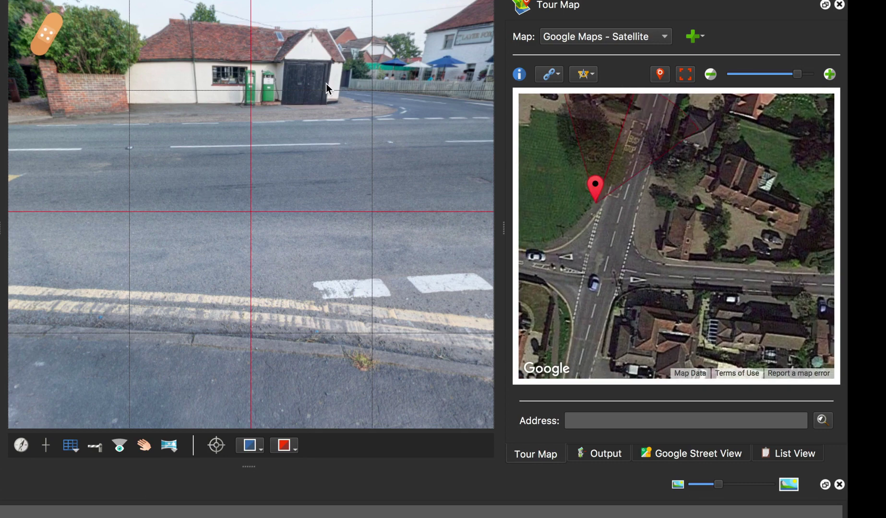
drag(341, 119, 267, 235)
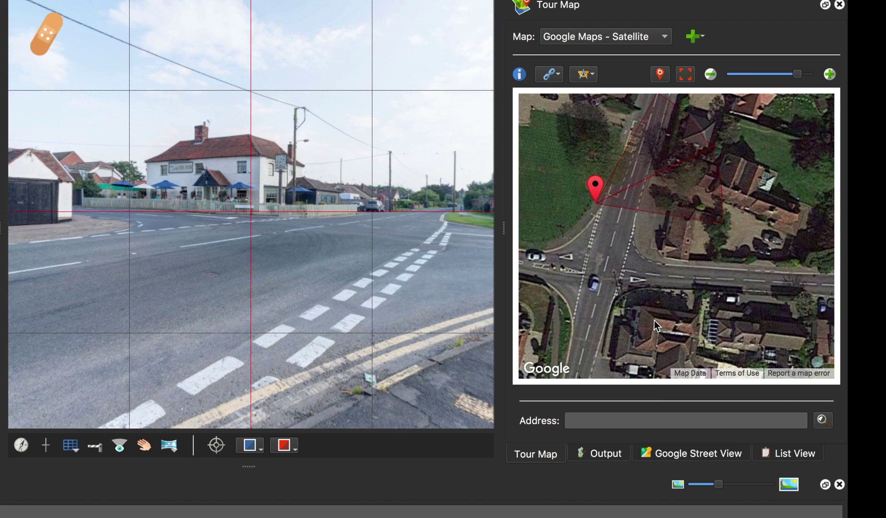
click(381, 289)
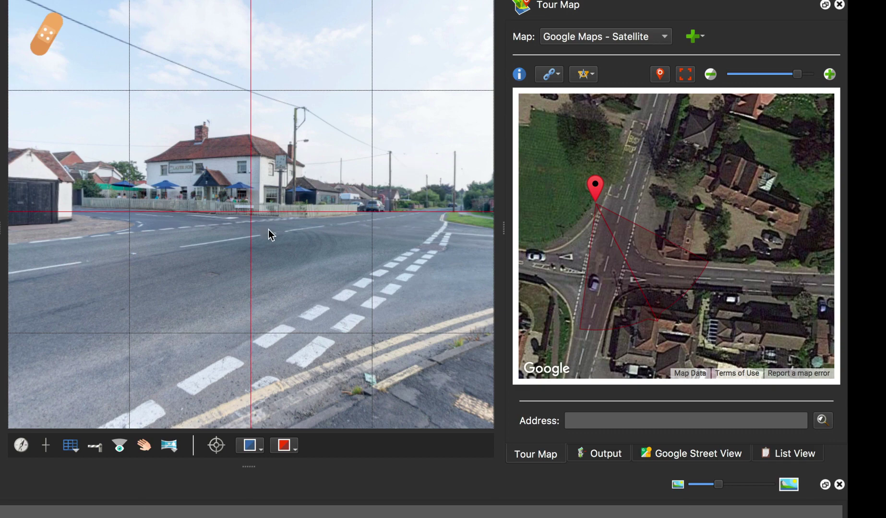
mouse_move(269, 229)
mouse_down()
mouse_move(172, 210)
mouse_move(276, 216)
mouse_up()
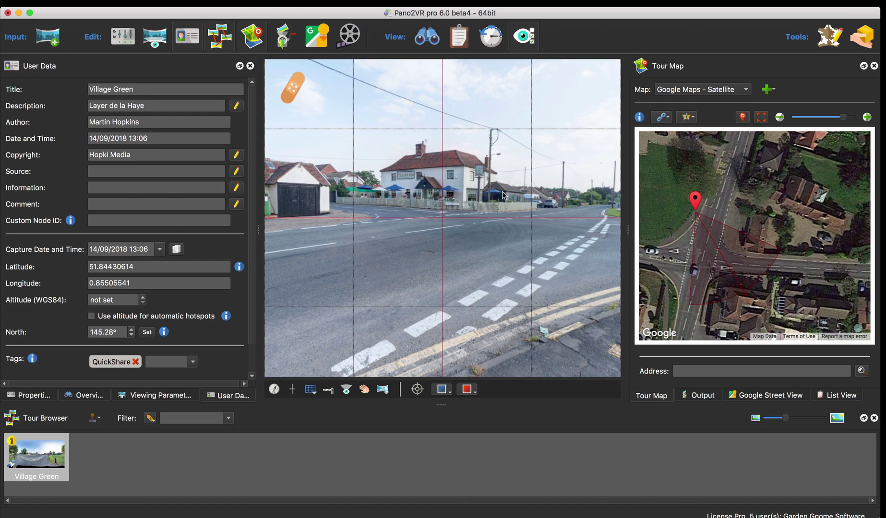
Quick Share the panorama as VillageGreen_share.jpg into the QuickShare folder
click(859, 42)
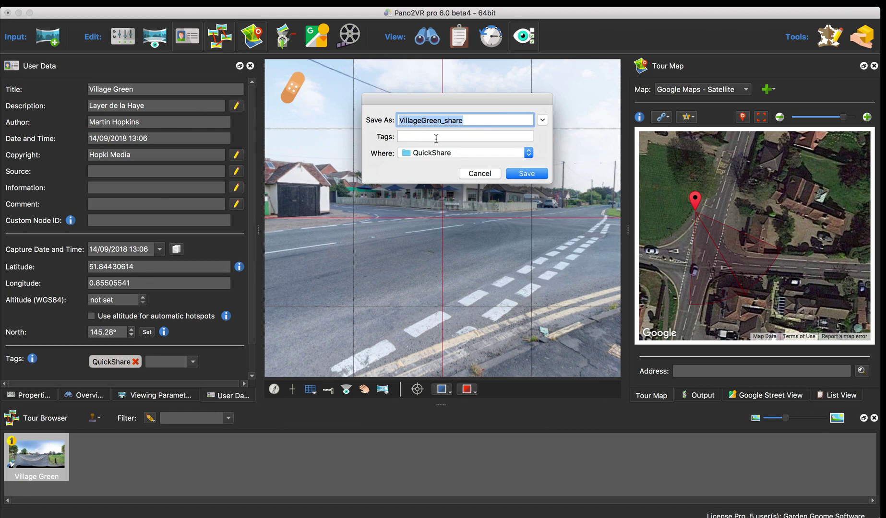
click(520, 175)
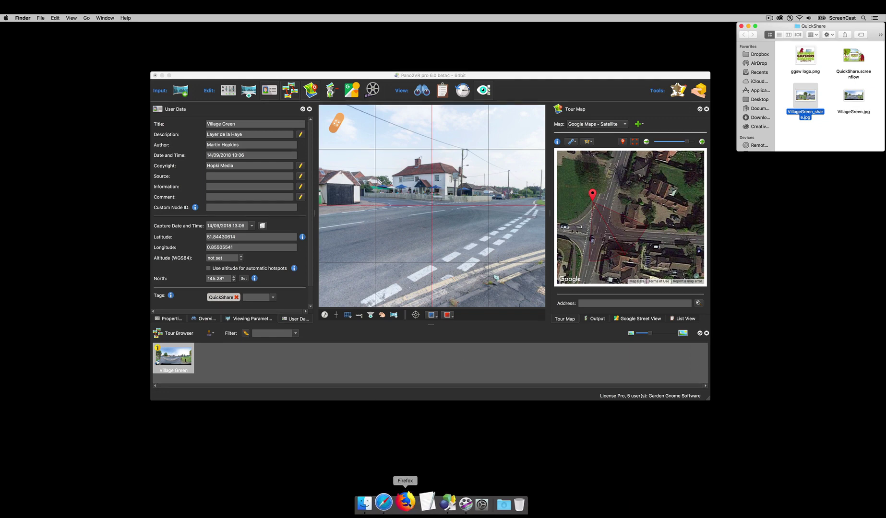
Open Facebook in Safari and attach VillageGreen_share.jpg to a new post
click(391, 500)
click(279, 154)
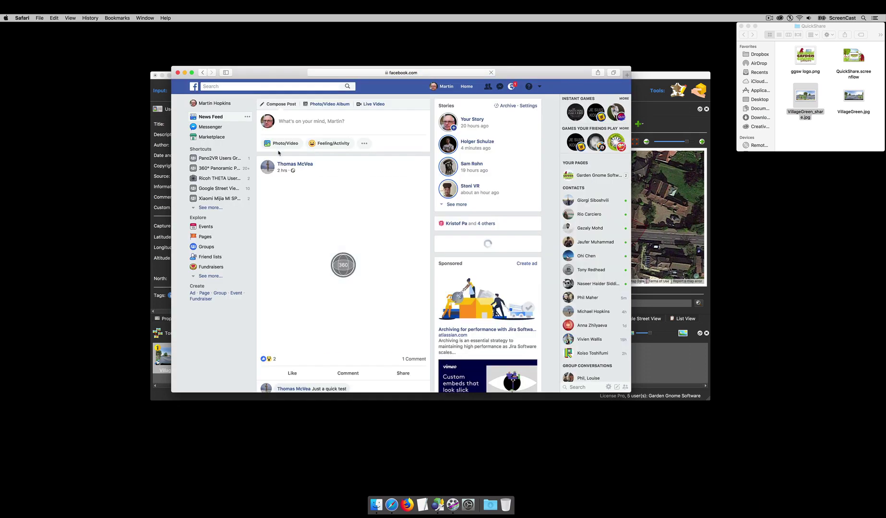
click(359, 125)
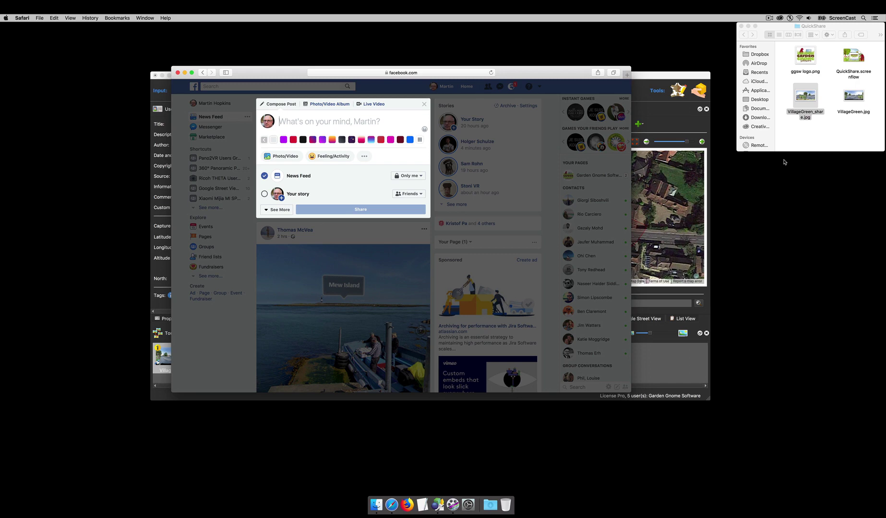
drag(806, 98, 330, 152)
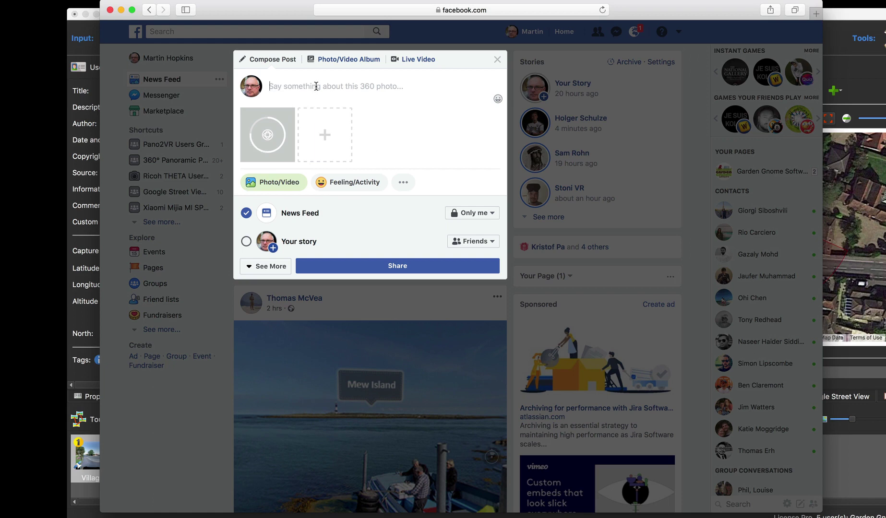
Caption the post 'The Layer Village Green', share it, view the 360 photo, and close Safari
text(The Lay)
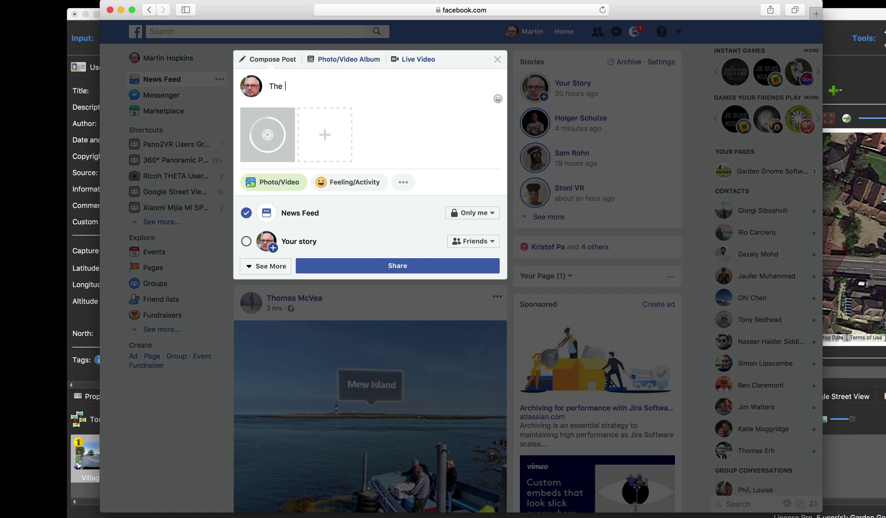
text(er Village Green)
click(390, 269)
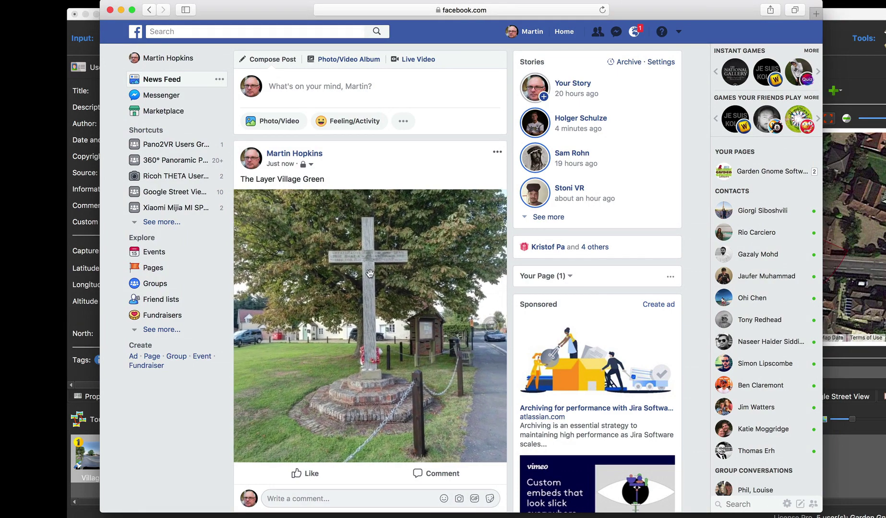
drag(379, 275, 346, 249)
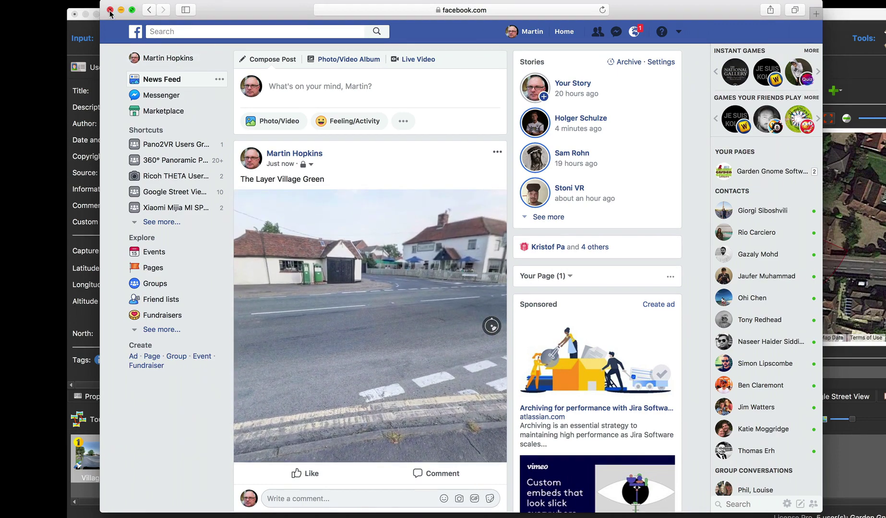
click(110, 11)
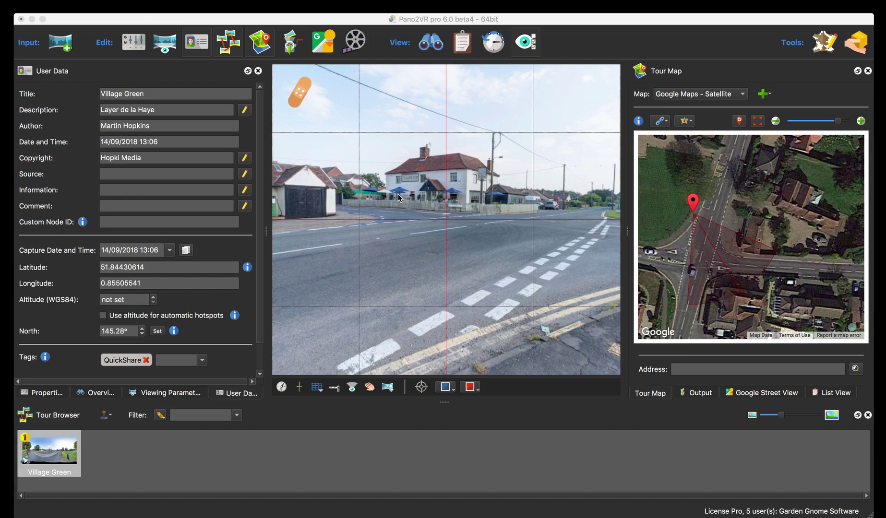
Set a close-up of the Layer Fox pub as default view: pan -1.27°, tilt 4.05°, FoV 38.8°
click(178, 394)
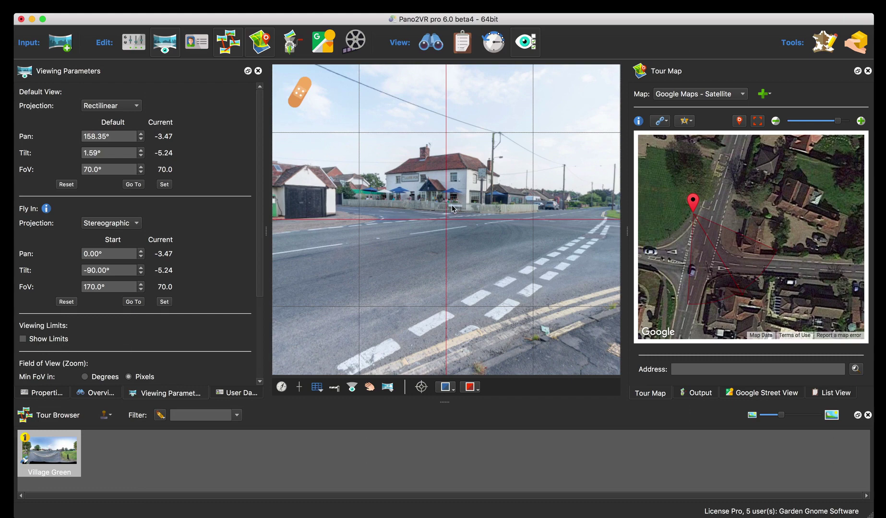
mouse_move(452, 209)
mouse_down()
mouse_move(465, 232)
mouse_move(456, 223)
mouse_up()
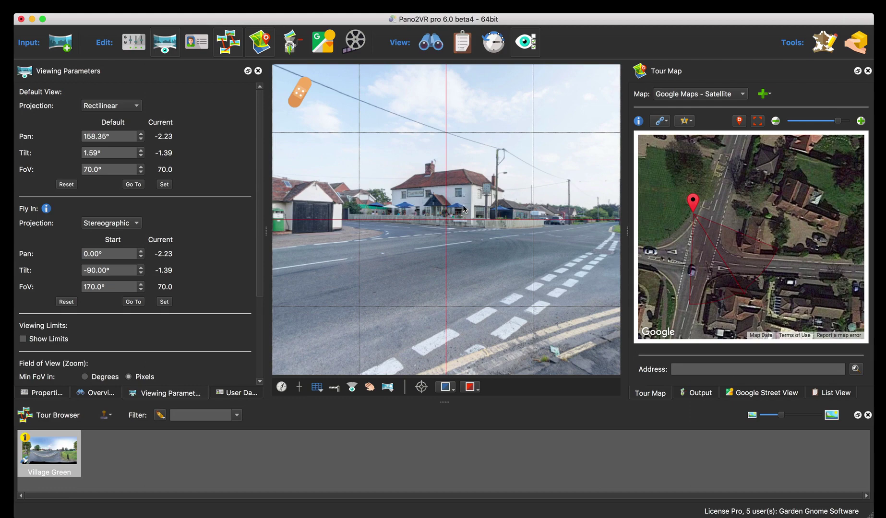
scroll(466, 226, up, 2)
scroll(465, 235, up, 5)
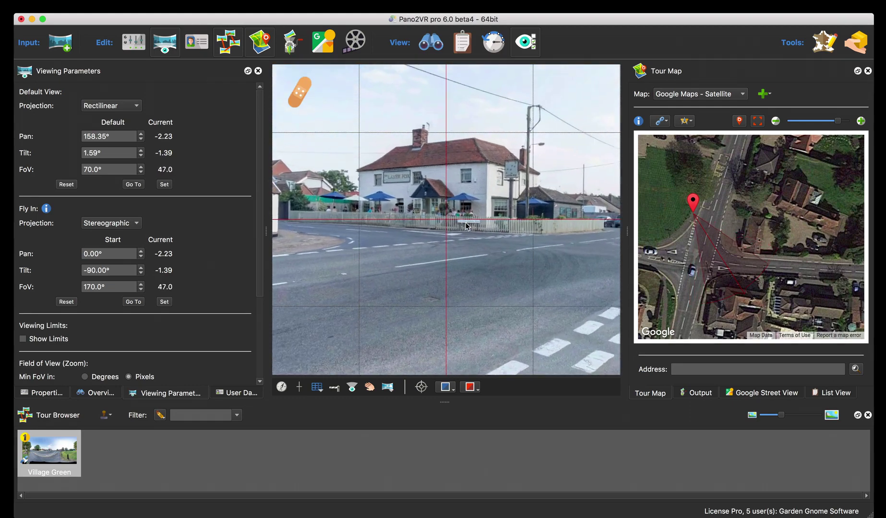
drag(468, 224, 478, 269)
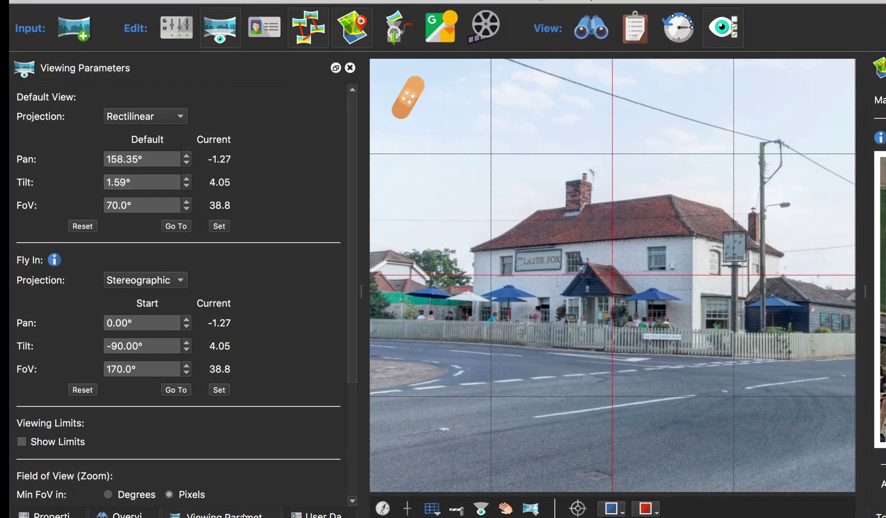
click(221, 227)
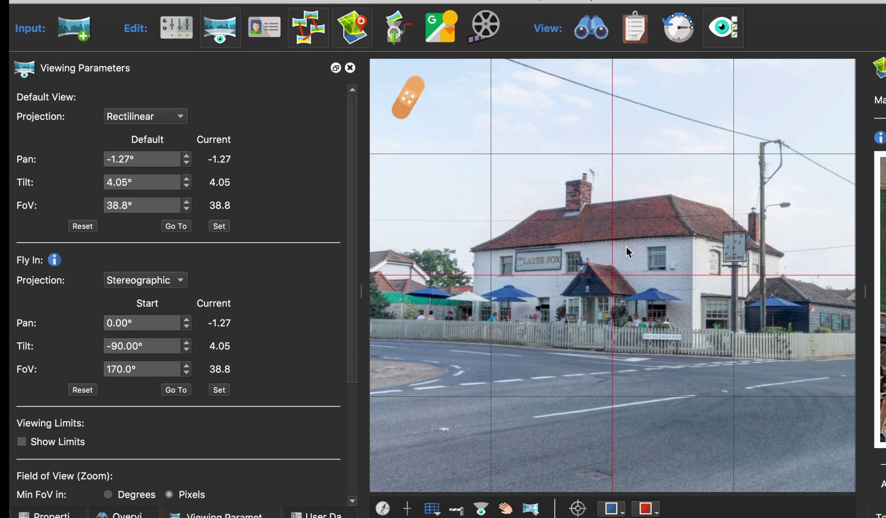
Enable viewing limits with top 23.4° and bottom -15.3°
scroll(250, 333, down, 5)
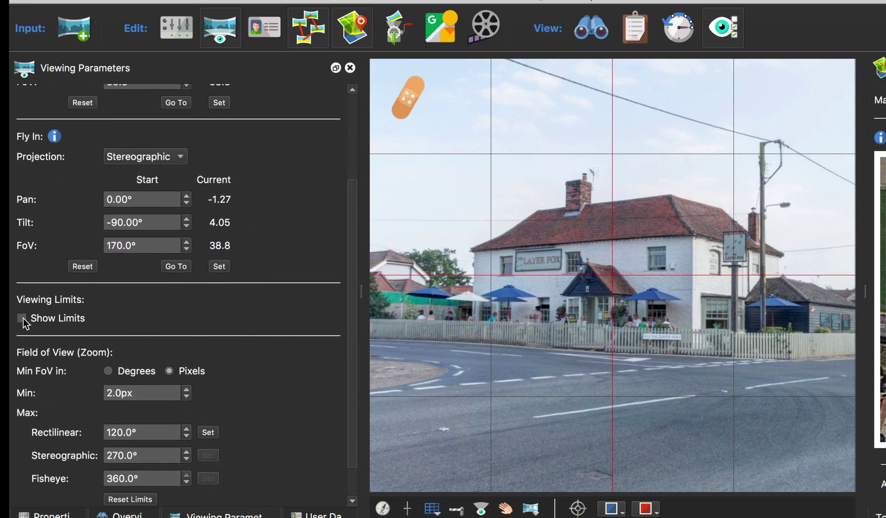
click(22, 318)
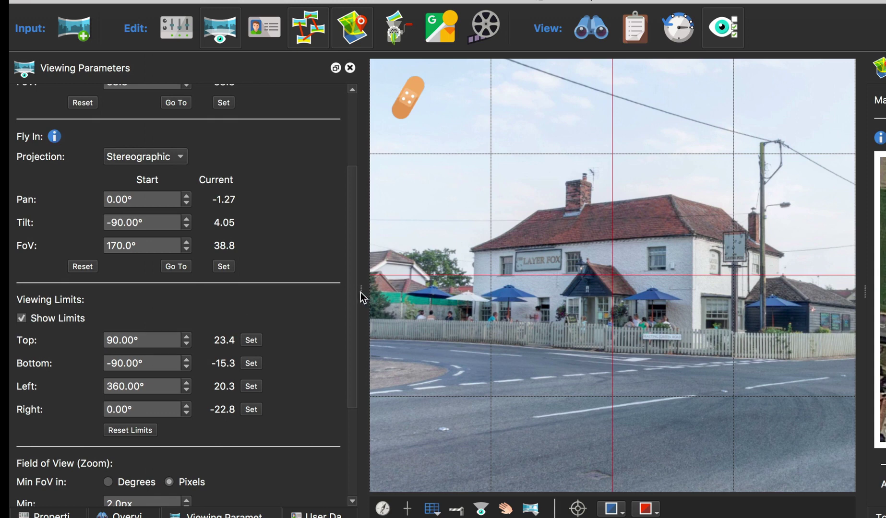
scroll(353, 286, down, 2)
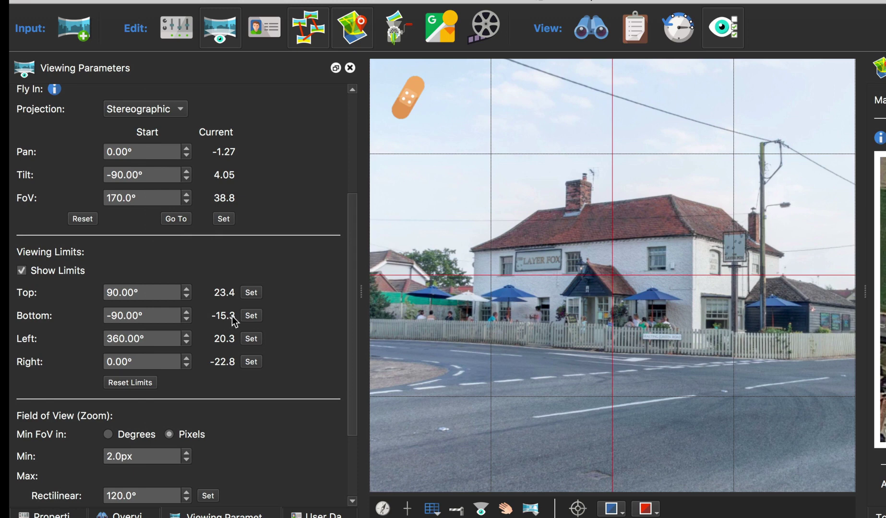
click(251, 292)
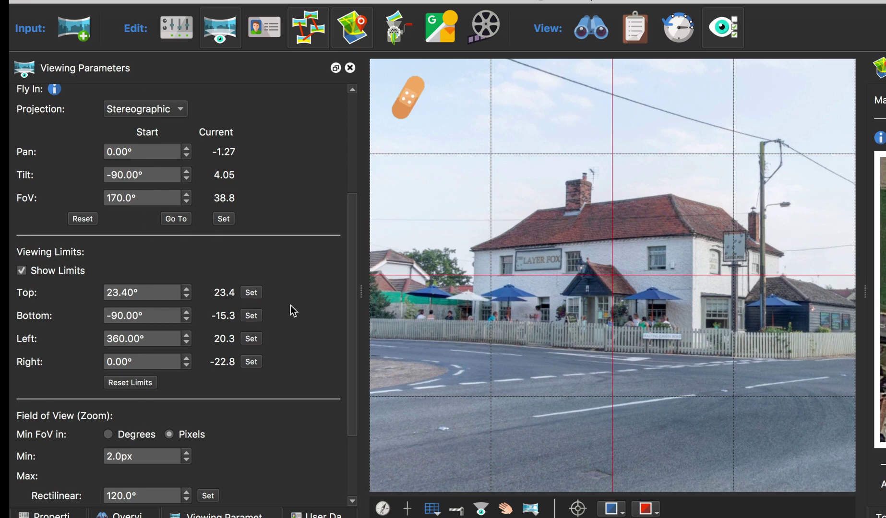
click(252, 316)
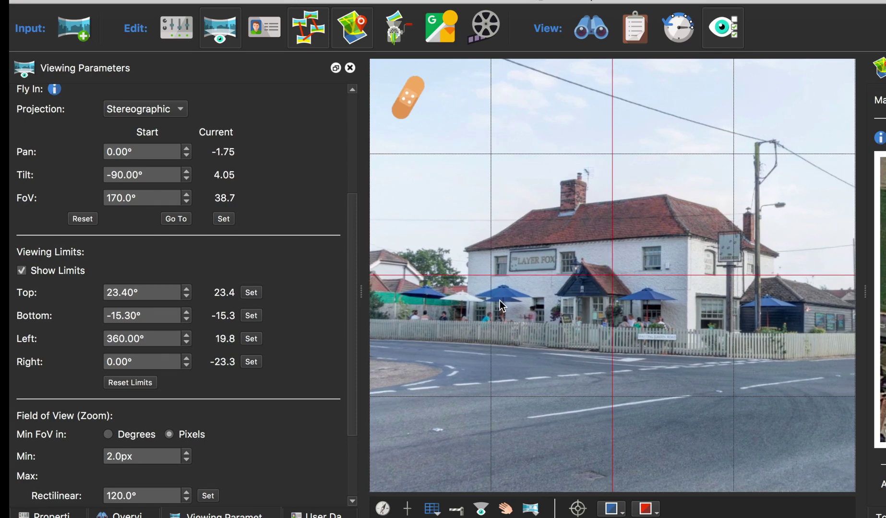
Set the left viewing limit to 48.80° and the right to -59.60°
mouse_move(679, 308)
mouse_down()
mouse_move(521, 298)
mouse_move(682, 305)
mouse_up()
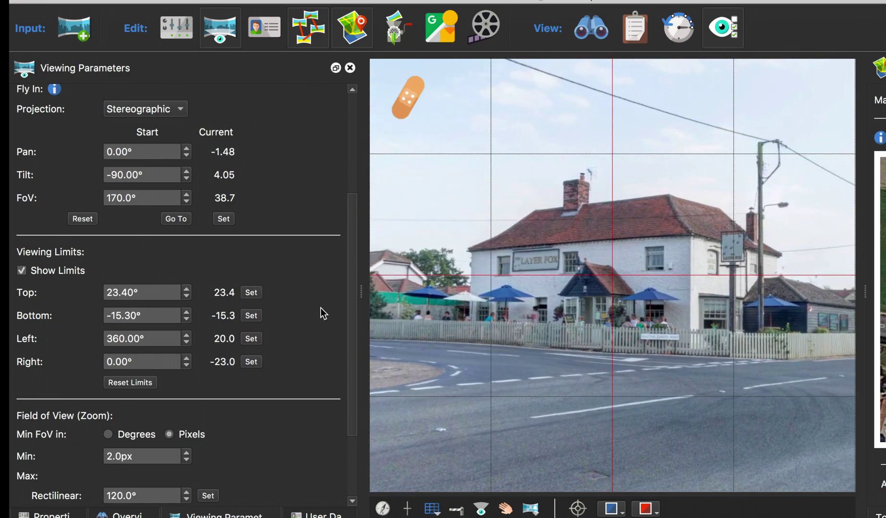
drag(500, 347, 608, 342)
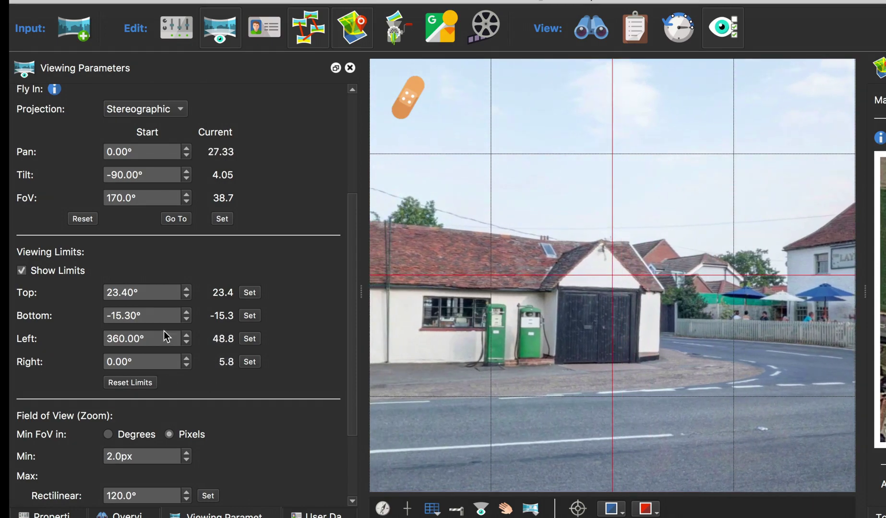
click(250, 339)
drag(681, 350, 470, 328)
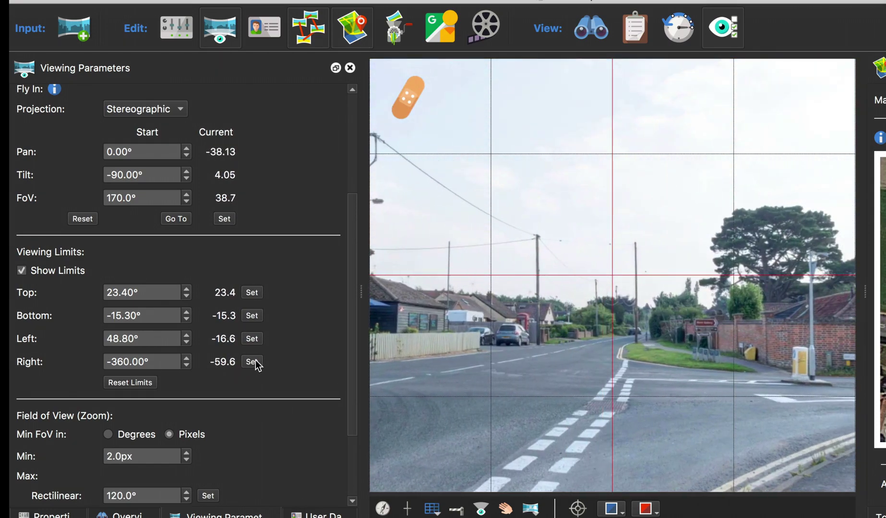
click(252, 362)
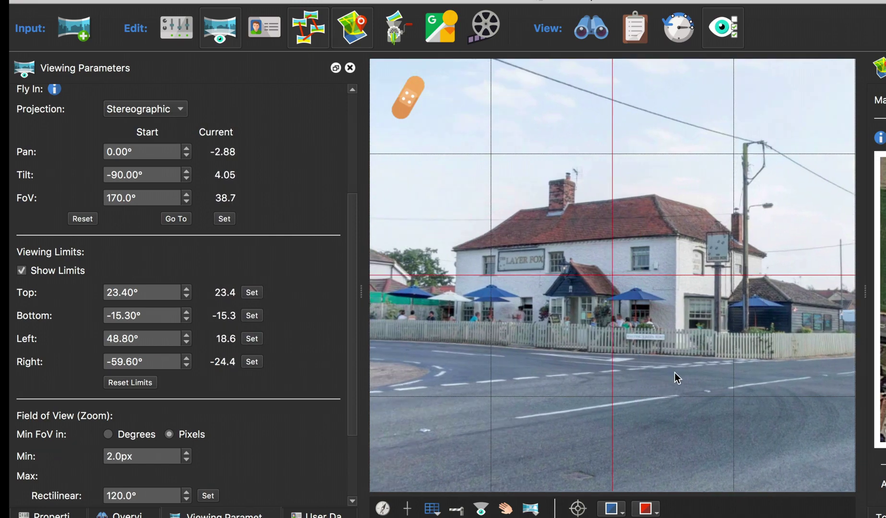
Change the panorama's User Data title from Village Green to 'The Layer Fox'
click(320, 514)
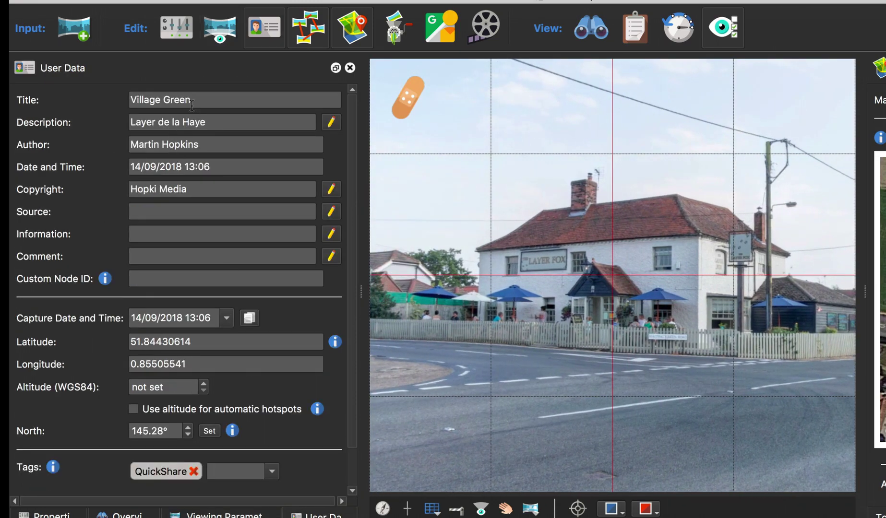
drag(194, 101, 90, 99)
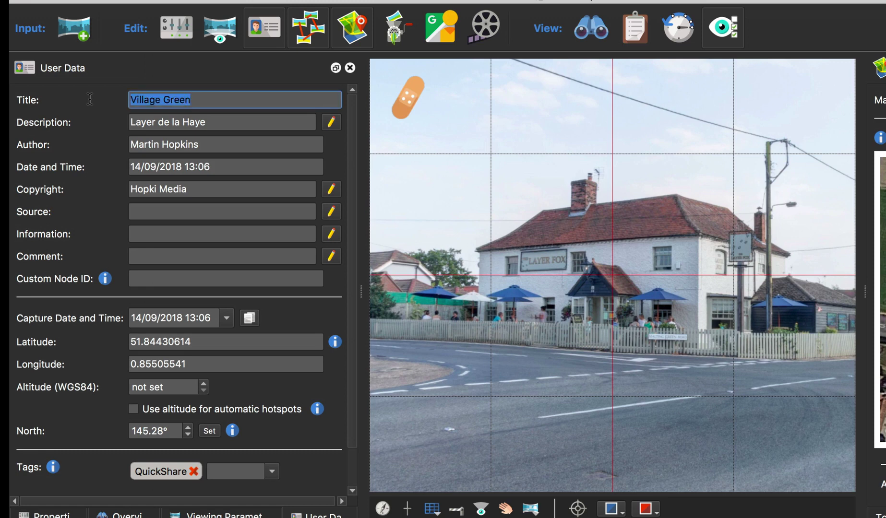
text(The La)
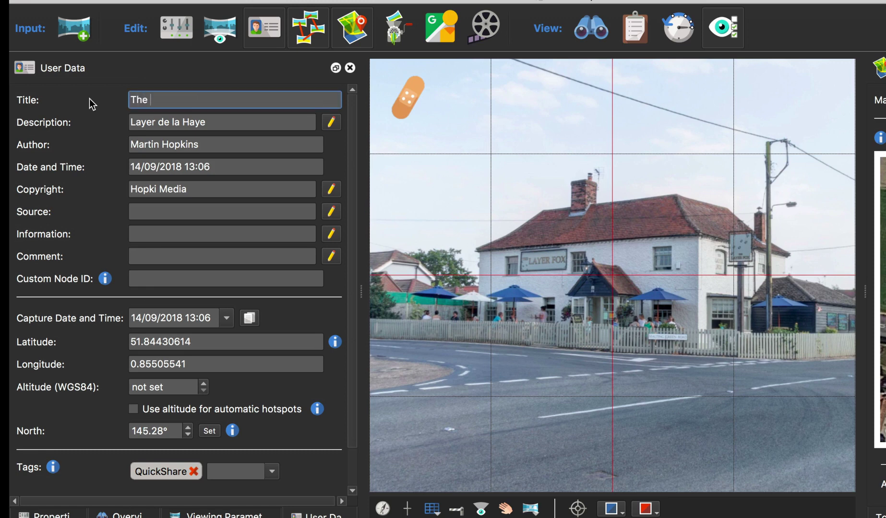
text(yer Fox)
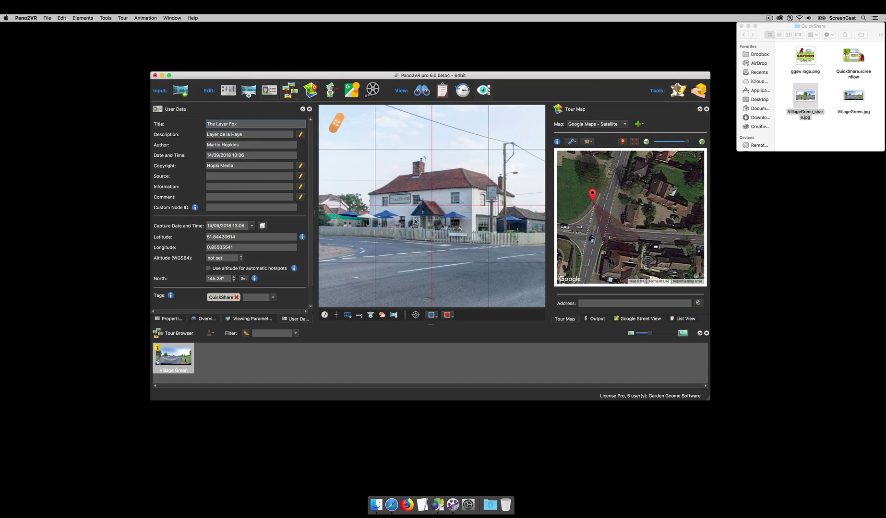
key(Return)
Quick Share VillageGreen_share_1.jpg into QuickShare and preview it with Quick Look
click(698, 93)
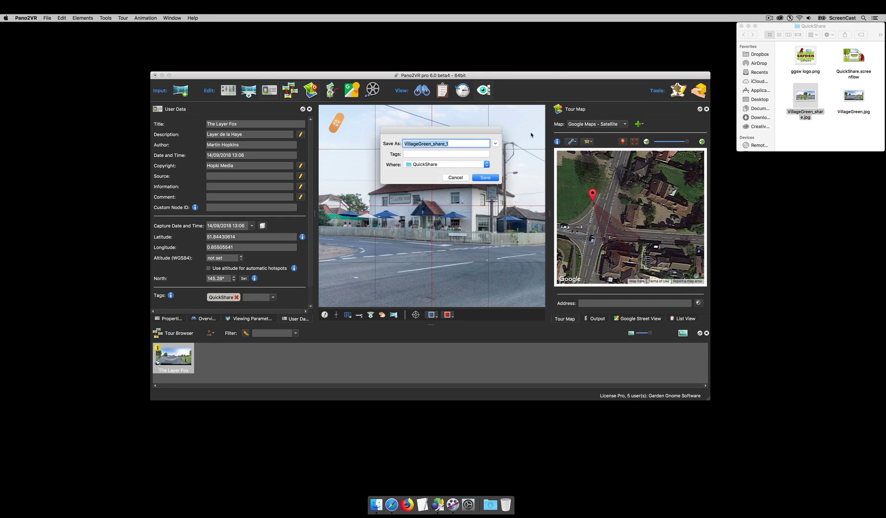
click(486, 178)
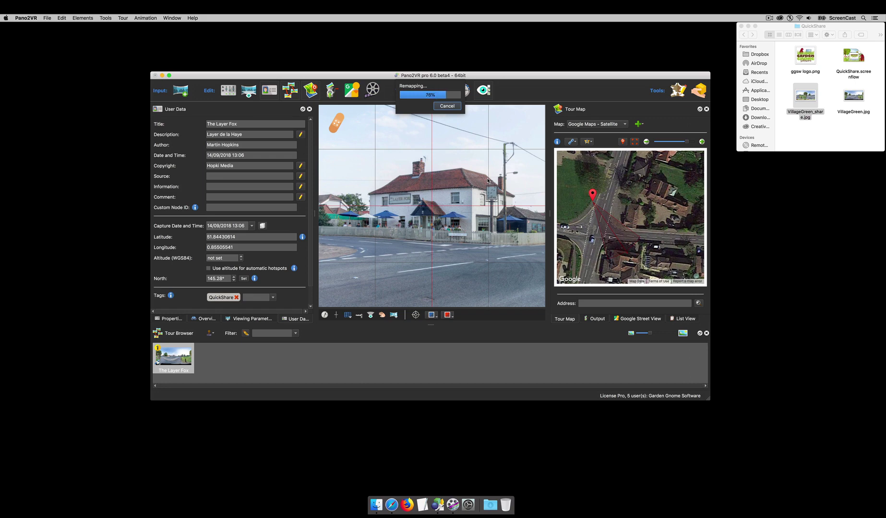
click(739, 147)
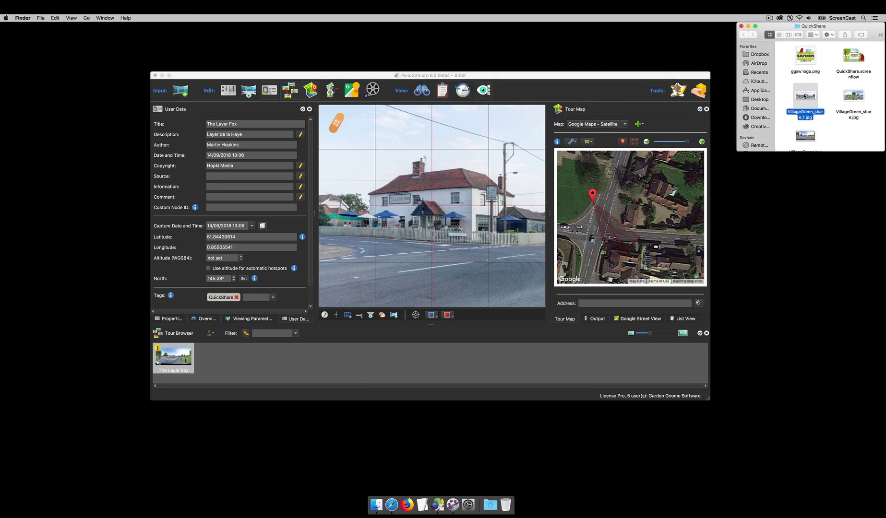
key(space)
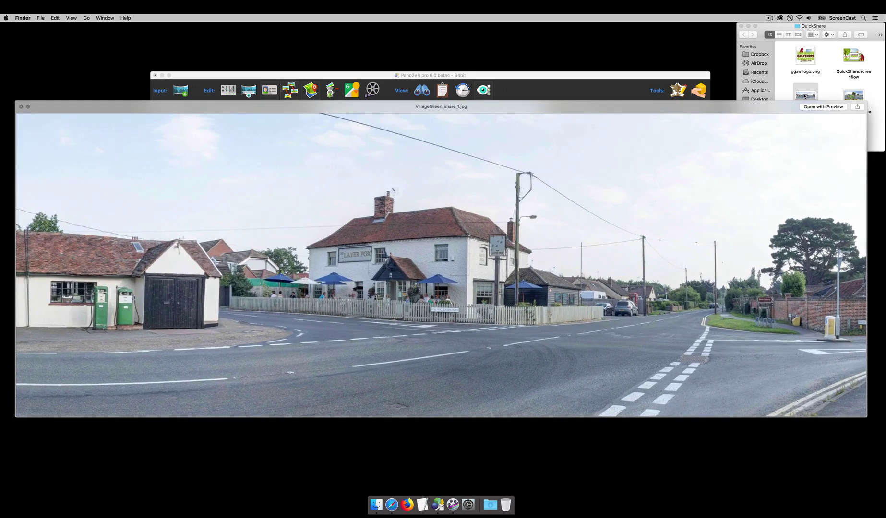
key(space)
click(394, 500)
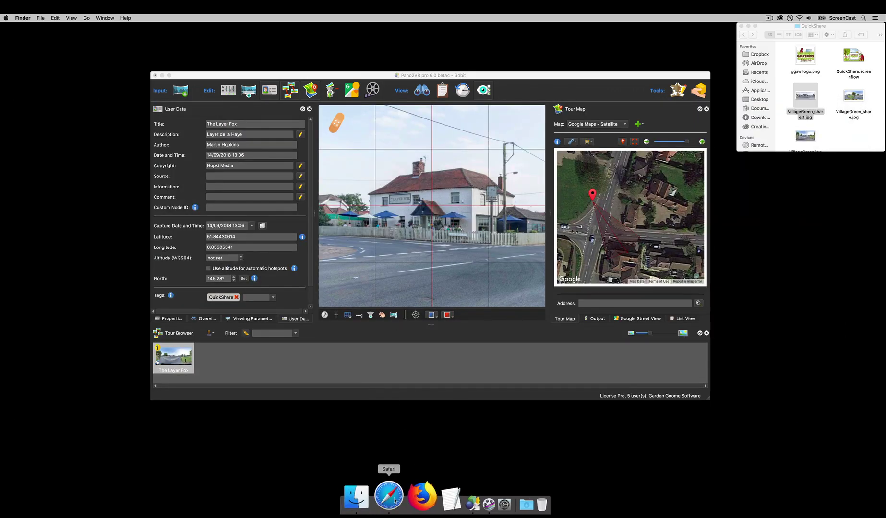
Compose a Facebook post with VillageGreen_share_1.jpg attached and the caption 'The Layer Fox Pub'
click(272, 148)
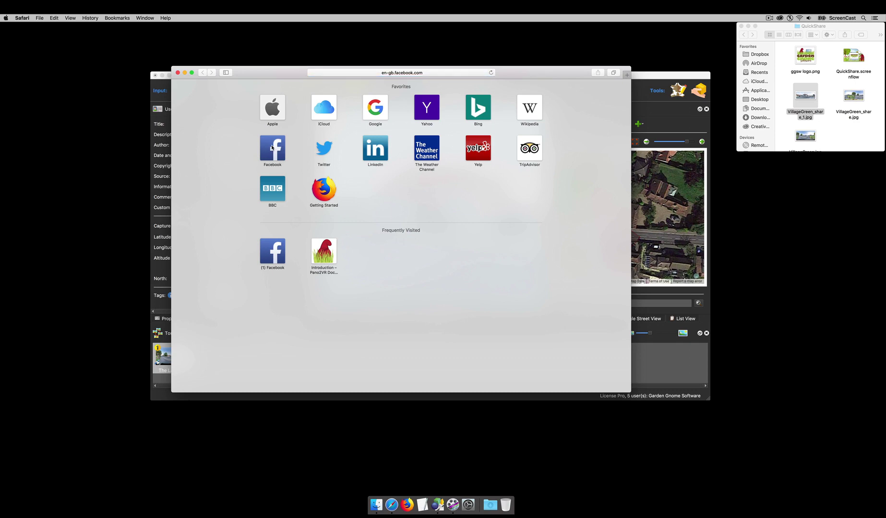
click(340, 113)
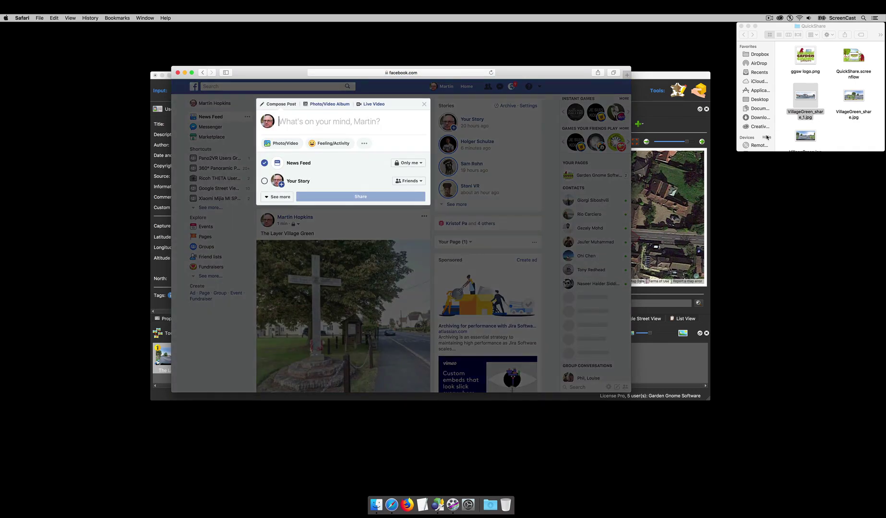
drag(805, 96, 332, 151)
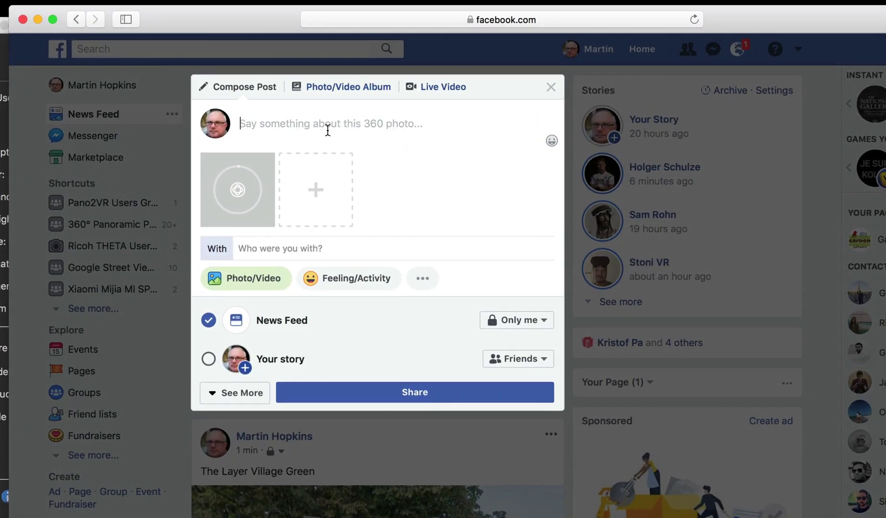
text(T)
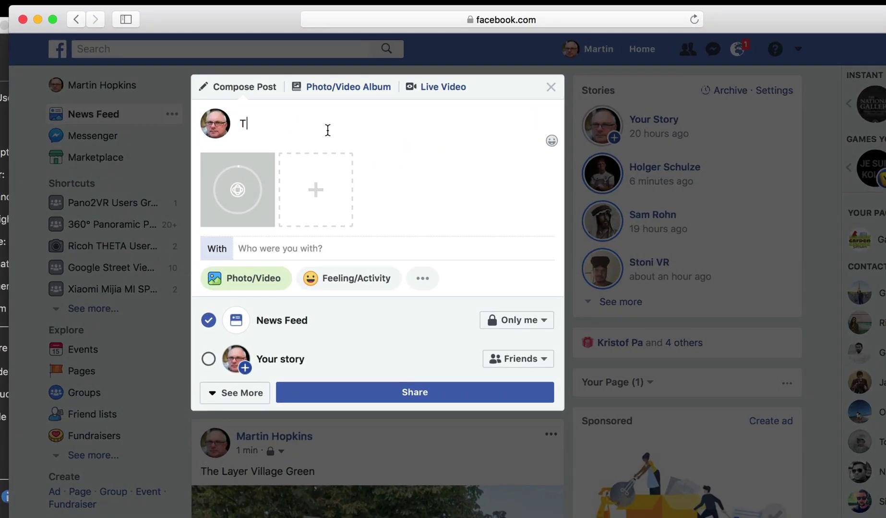
text(he Layer Fox P)
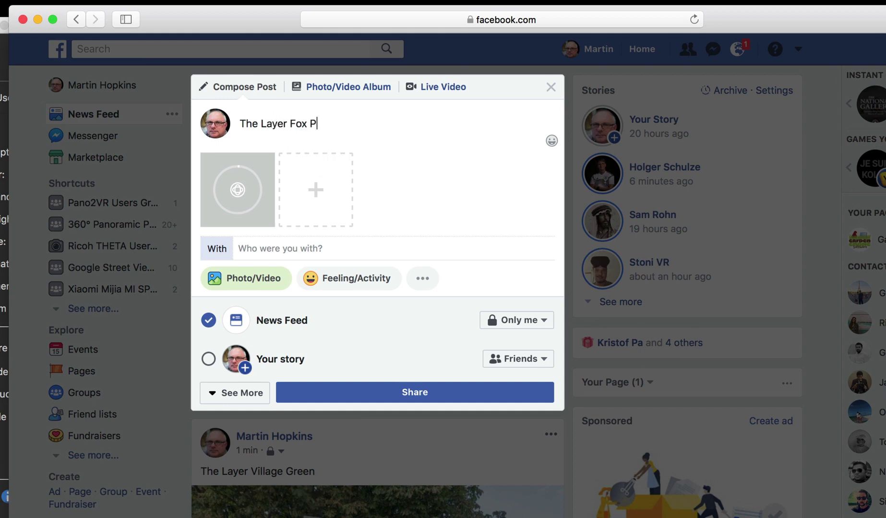
text(ub)
Publish the post and pan around the posted 360° pub photo in the feed
click(433, 392)
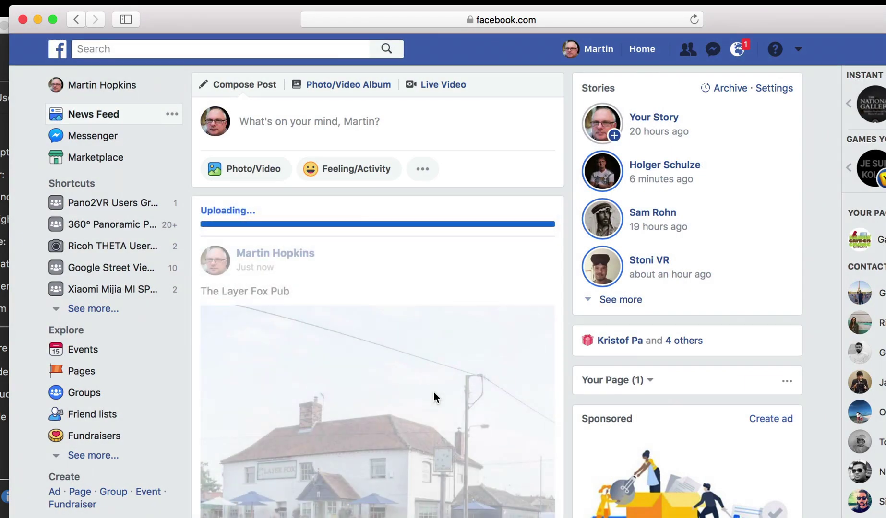
scroll(565, 338, down, 3)
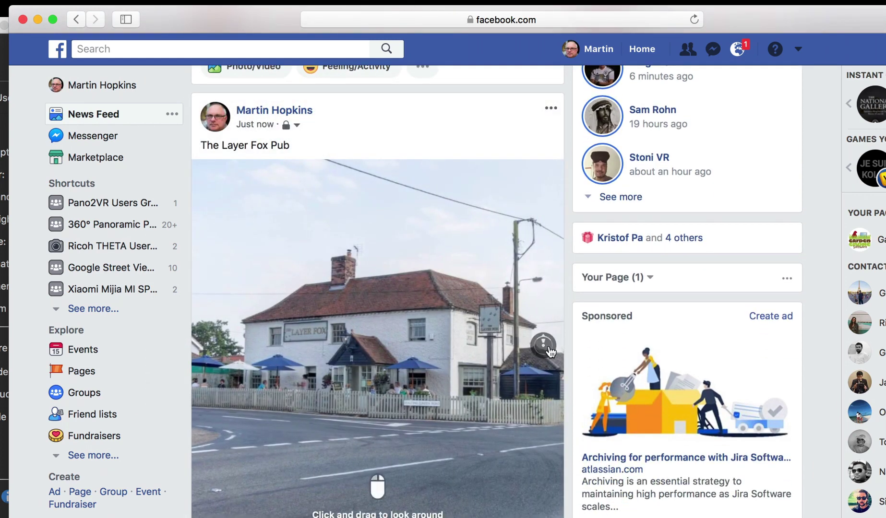
drag(544, 344, 351, 414)
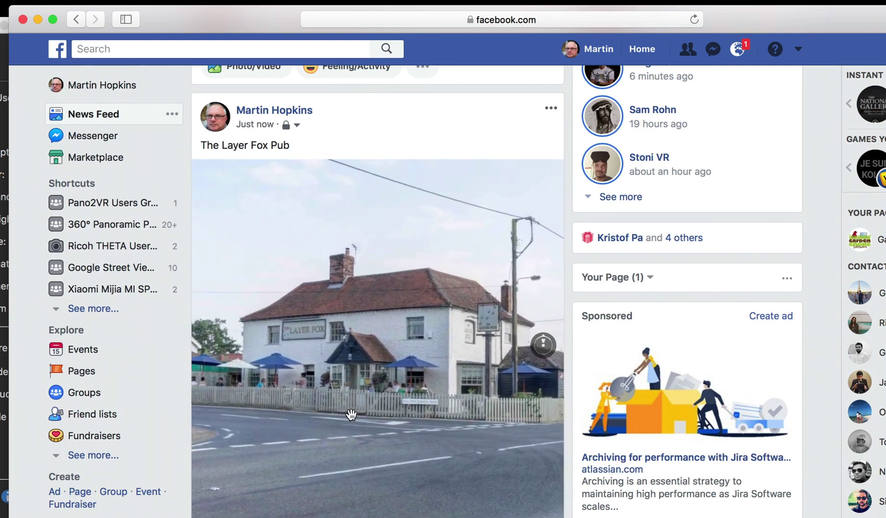